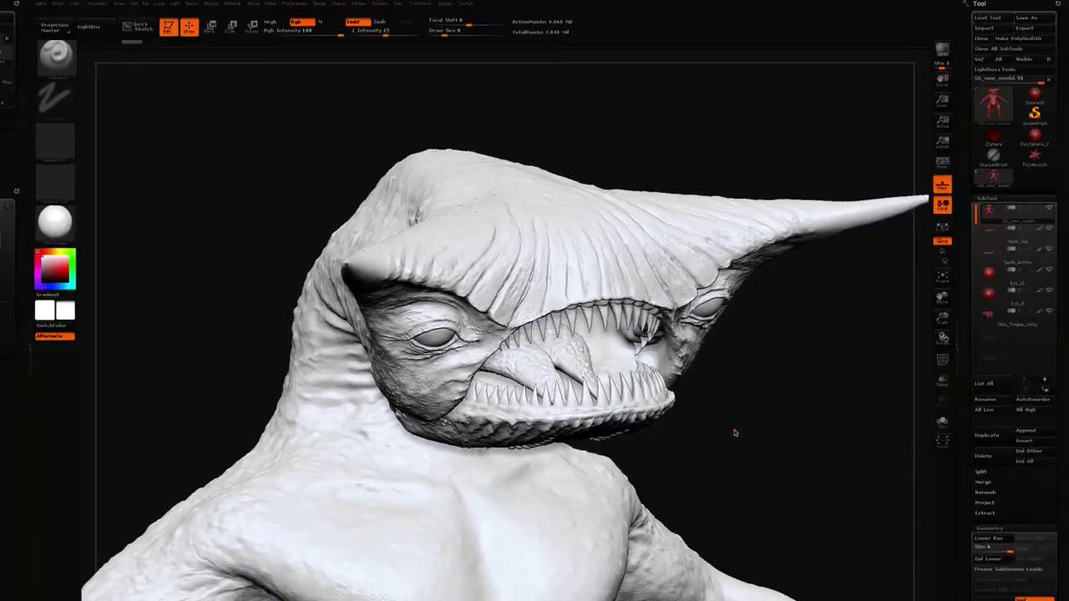
- Inspect the whole creature sculpt from several angles and turn on its polygon wireframe display
key(f)
mouse_move(753, 477)
mouse_down()
mouse_move(718, 484)
mouse_move(726, 496)
mouse_move(735, 499)
mouse_move(280, 238)
mouse_move(272, 284)
mouse_move(302, 302)
mouse_up()
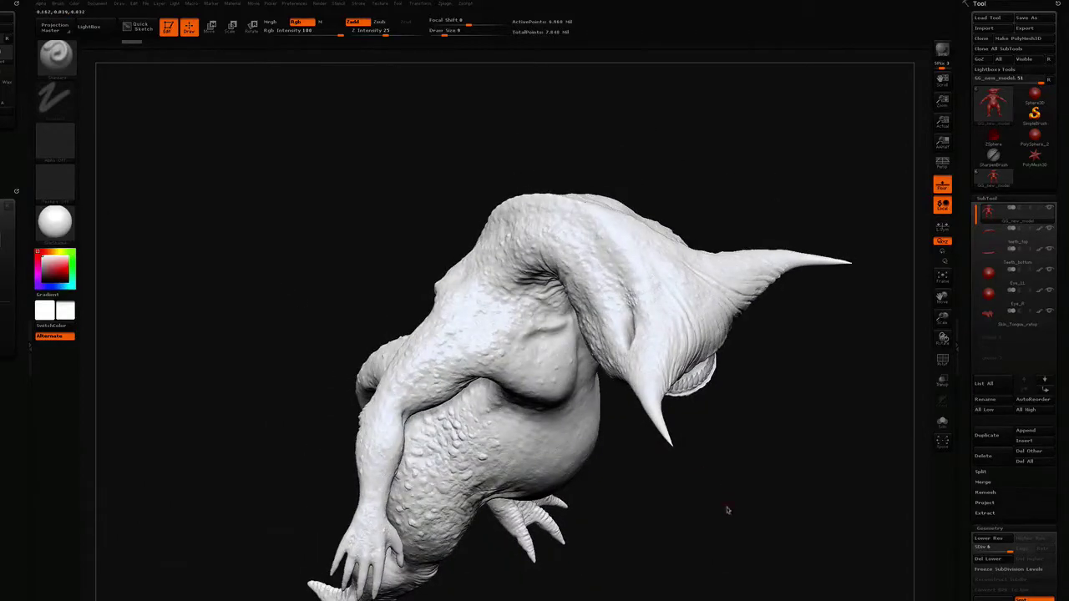
mouse_move(715, 524)
mouse_down()
mouse_move(694, 502)
mouse_move(700, 478)
mouse_move(744, 486)
mouse_move(721, 500)
mouse_move(783, 506)
mouse_move(763, 494)
mouse_up()
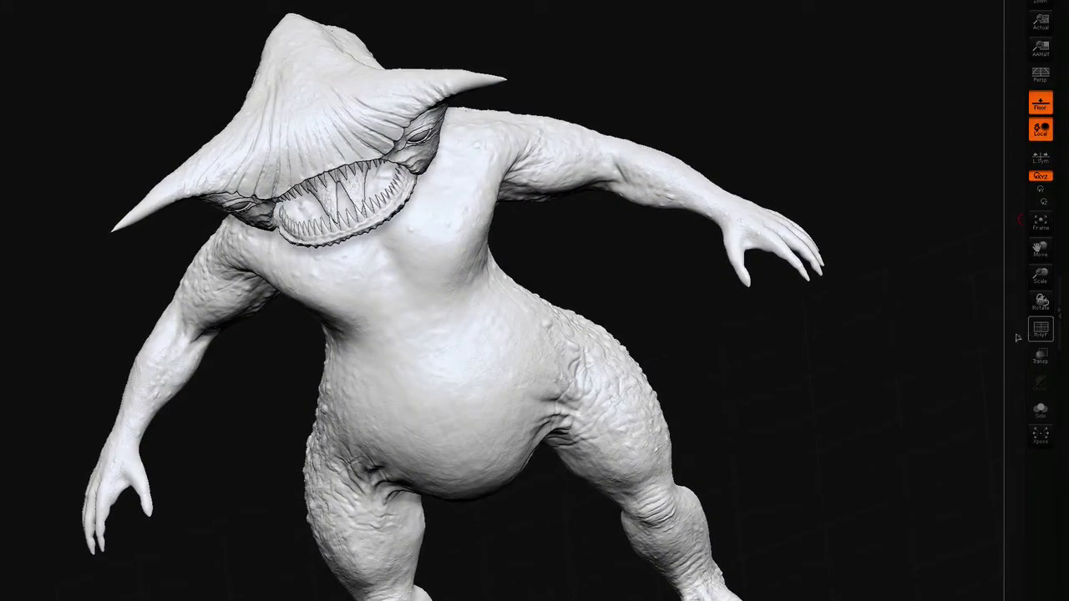
click(1041, 330)
drag(821, 389, 824, 363)
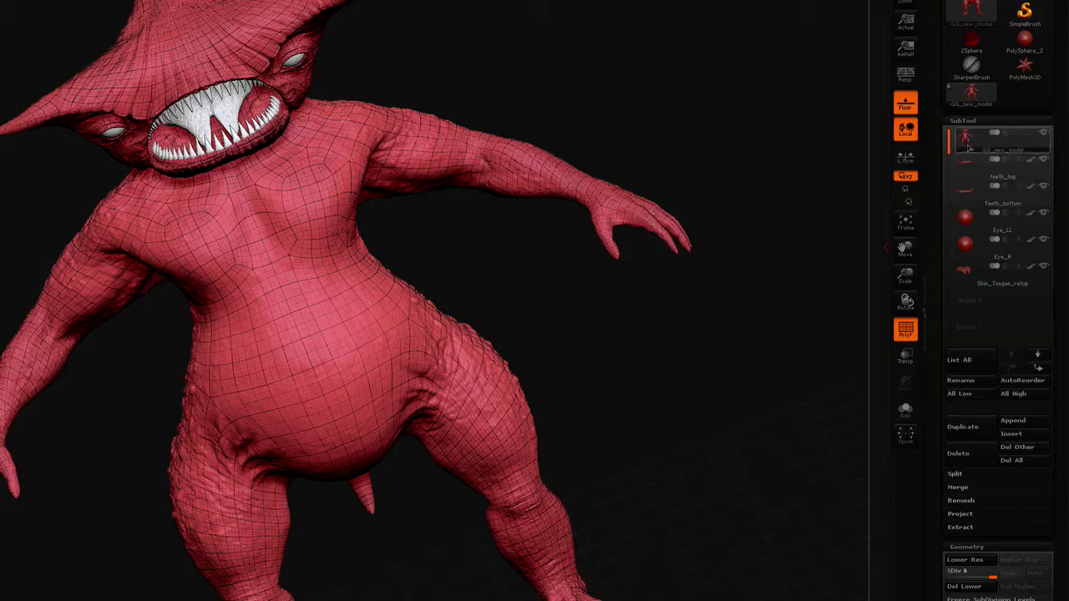
- Read the polygon details of the body, teeth and tongue subtools
mouse_move(966, 139)
mouse_move(966, 167)
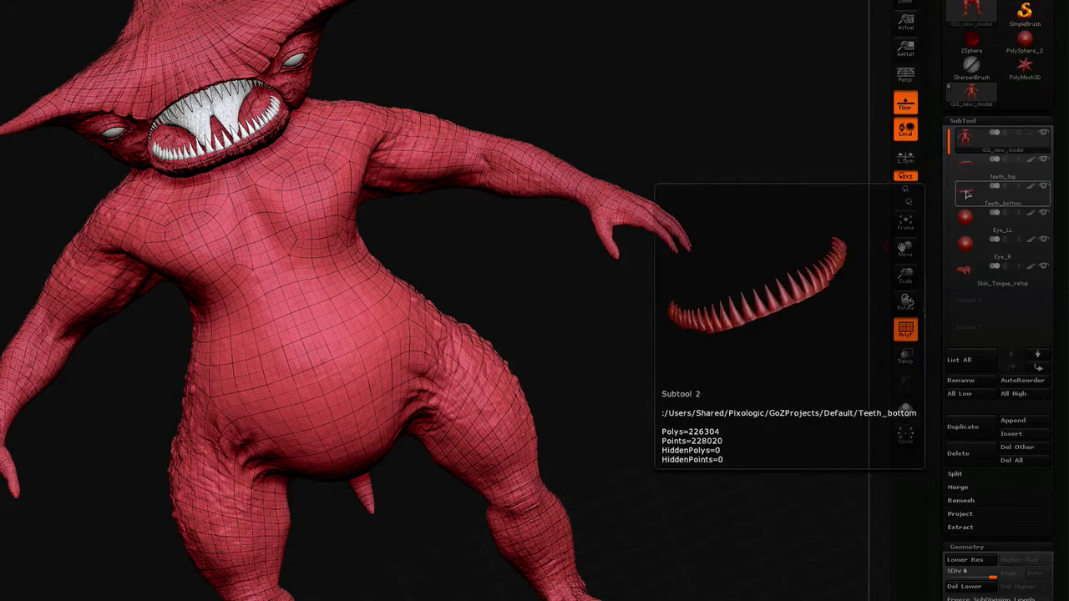
mouse_move(965, 269)
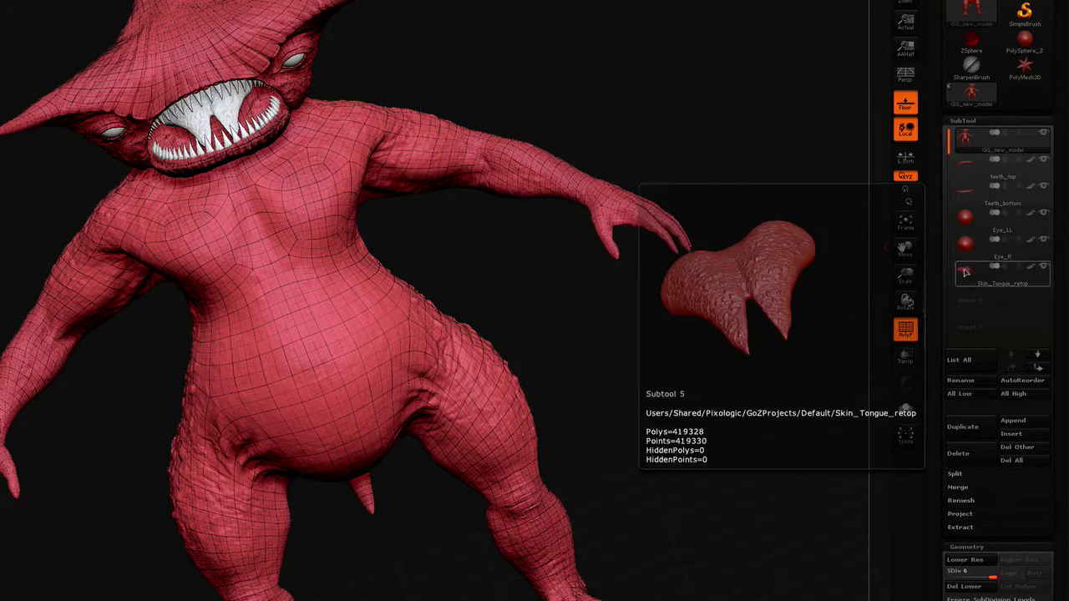
- Inspect the body's edge flow at its lowest subdivision level and return the body to subdivision level 6
drag(660, 96, 657, 212)
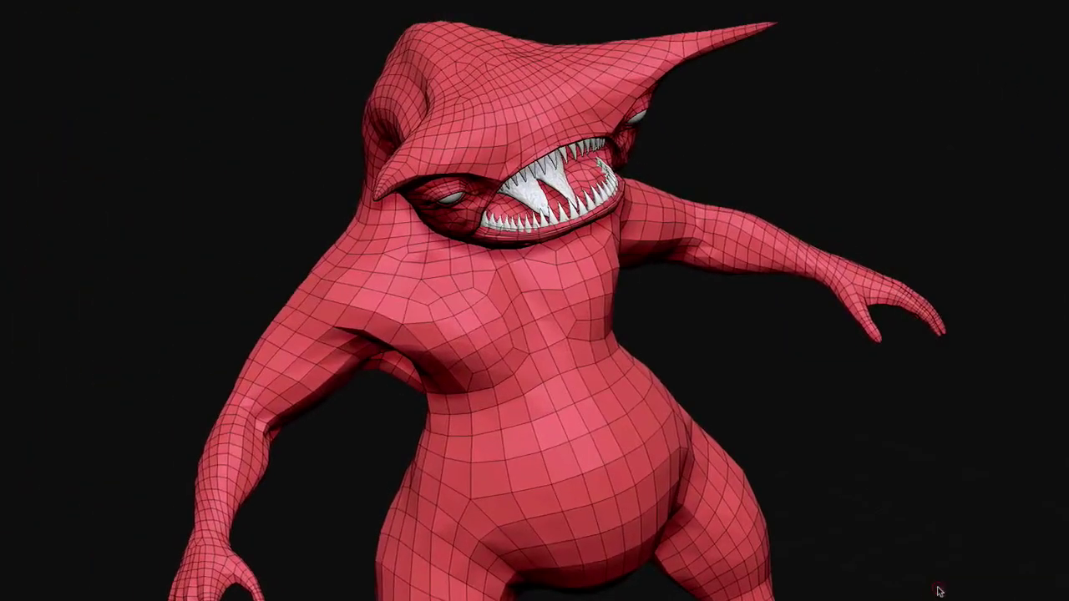
drag(924, 584, 912, 535)
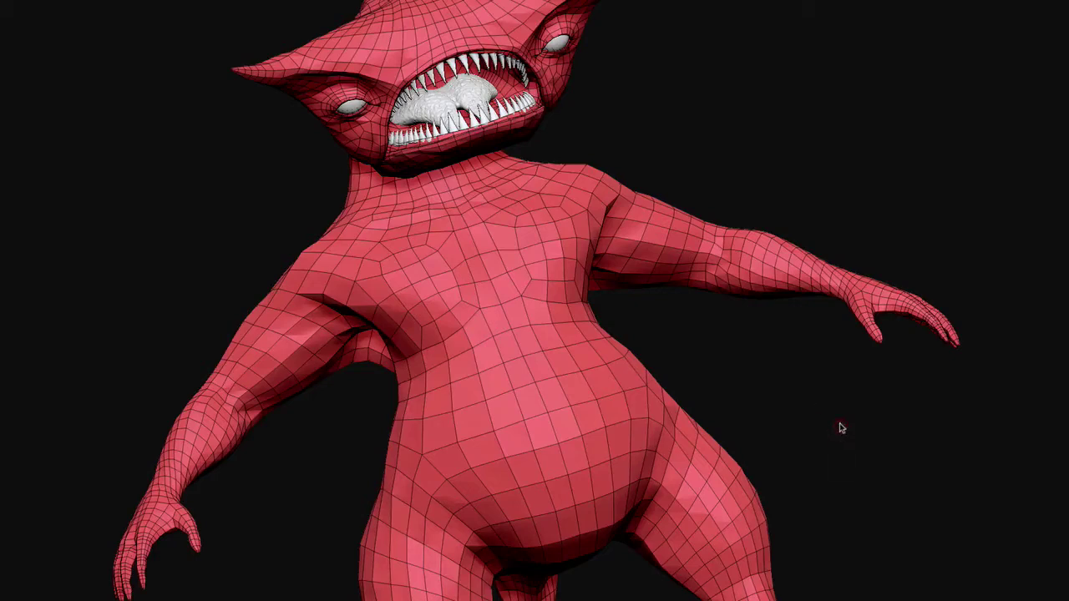
drag(804, 379, 819, 425)
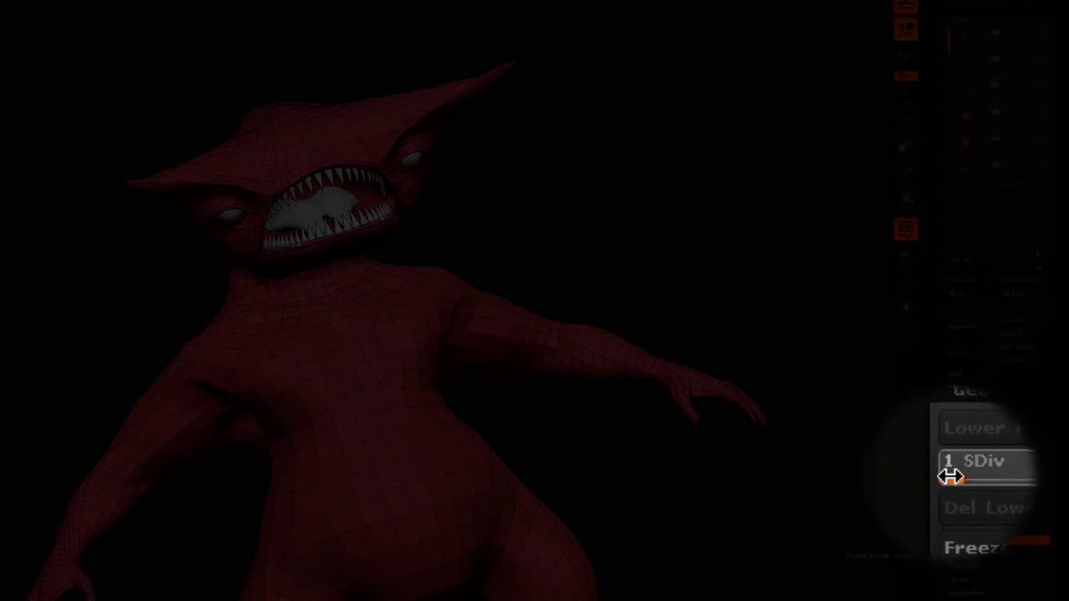
drag(947, 477, 994, 476)
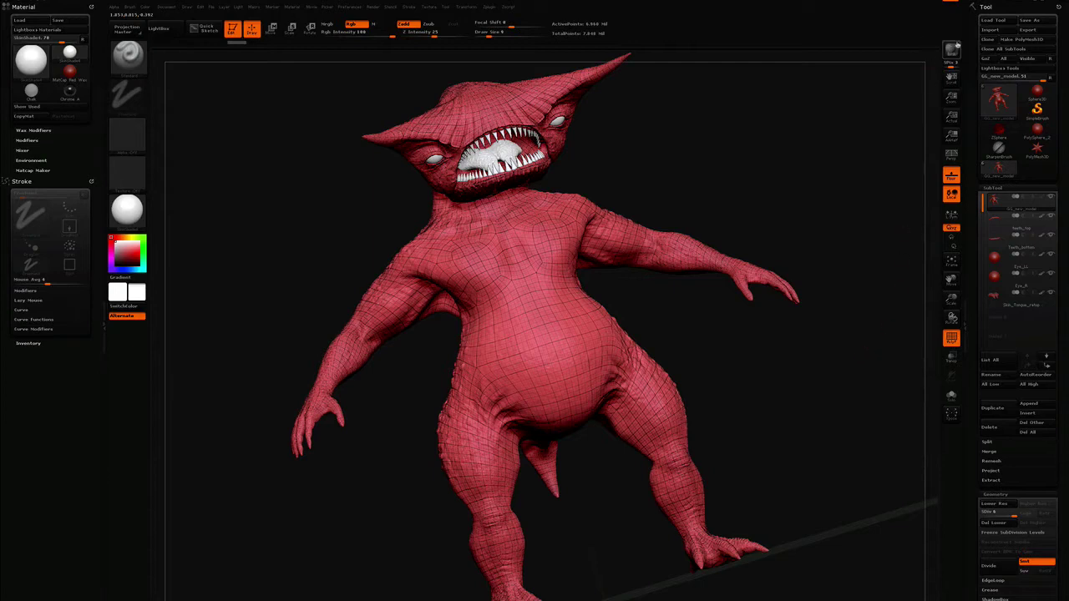
click(991, 21)
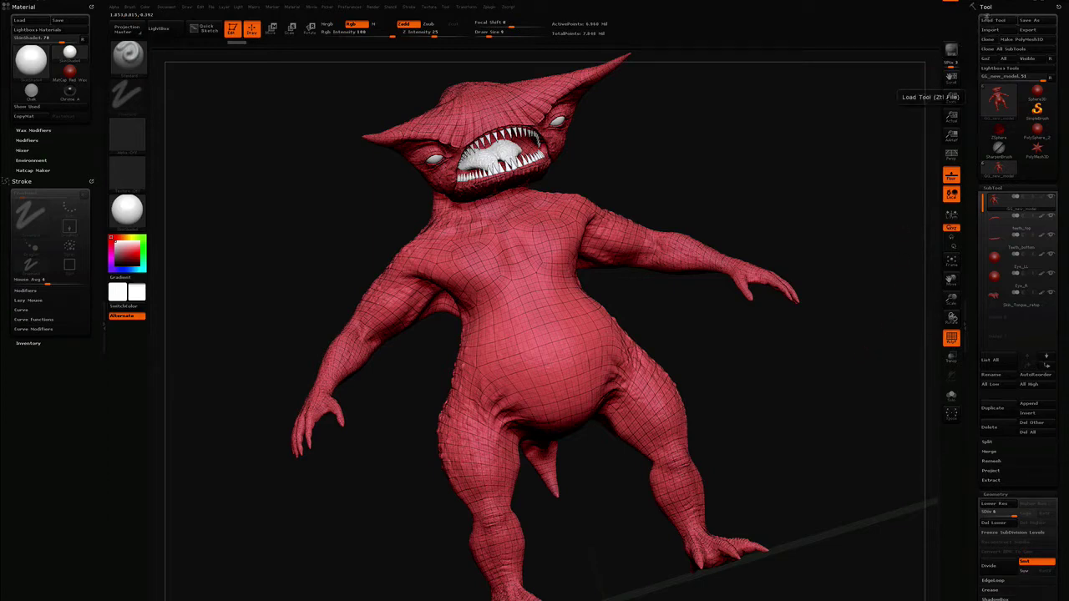
click(990, 29)
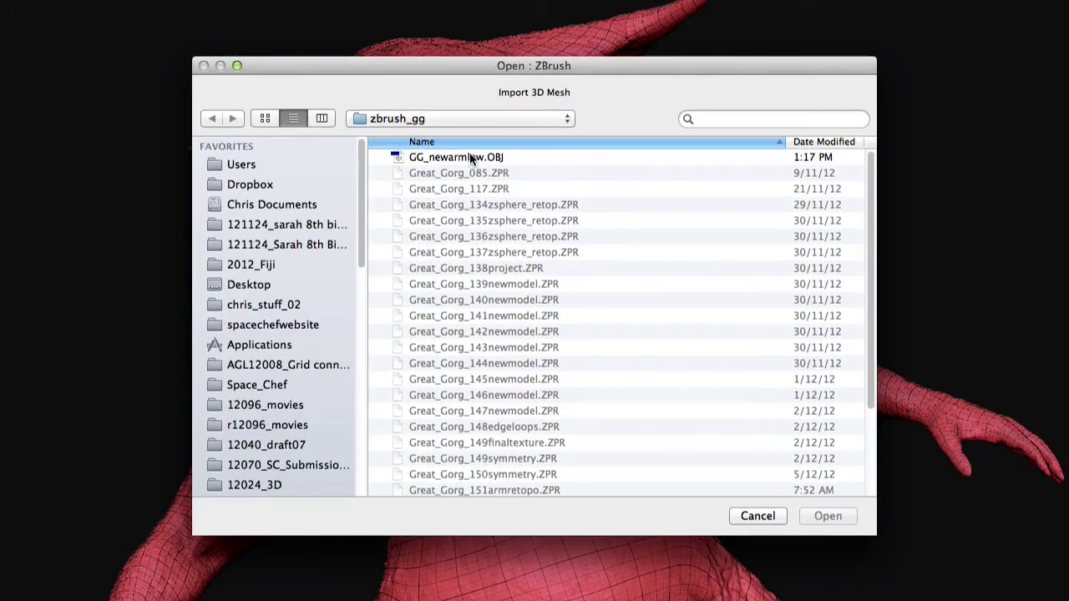
click(469, 158)
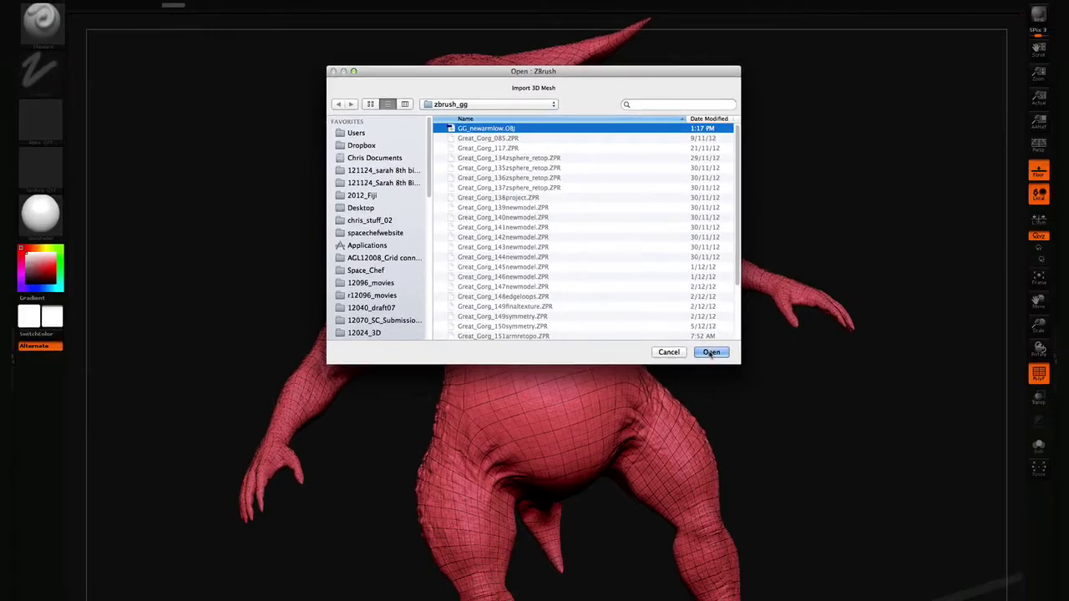
click(809, 491)
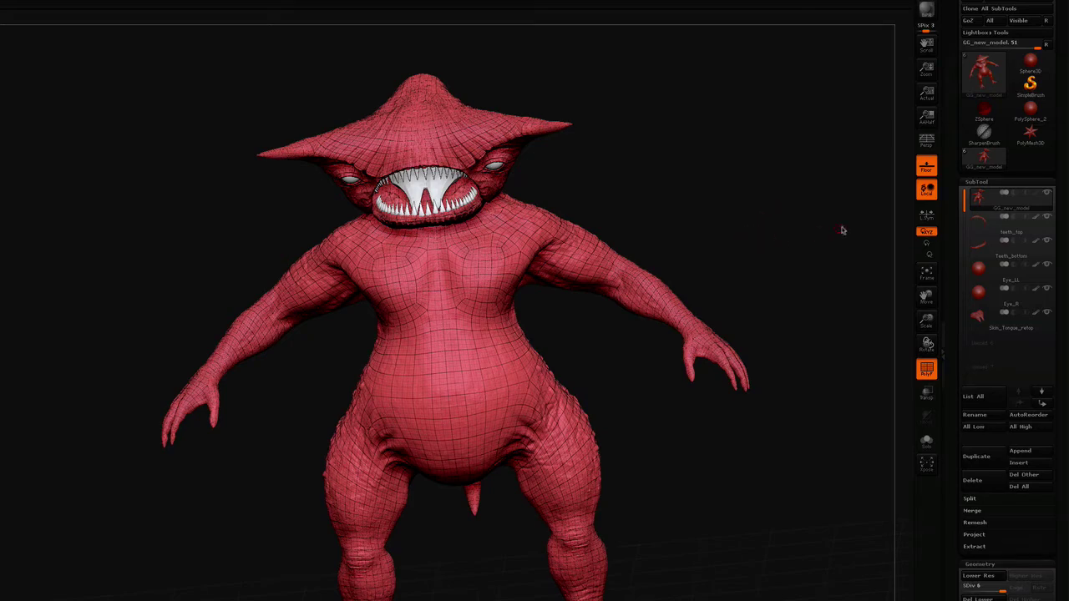
- Switch to the PolyMesh3D star tool and import GG_newarmlow.OBJ into it as a separate mesh
click(998, 141)
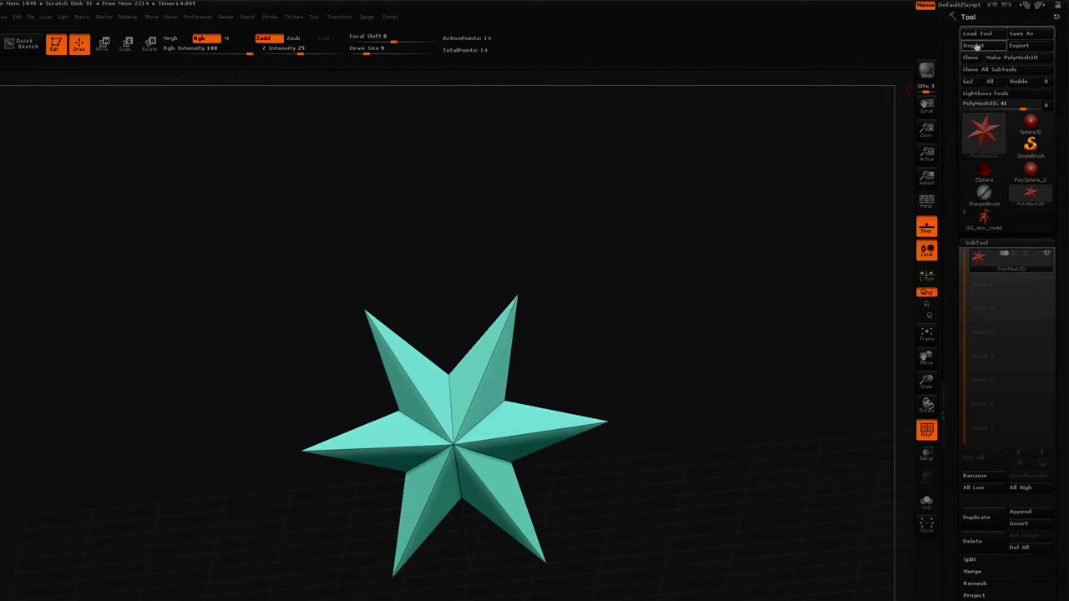
click(972, 28)
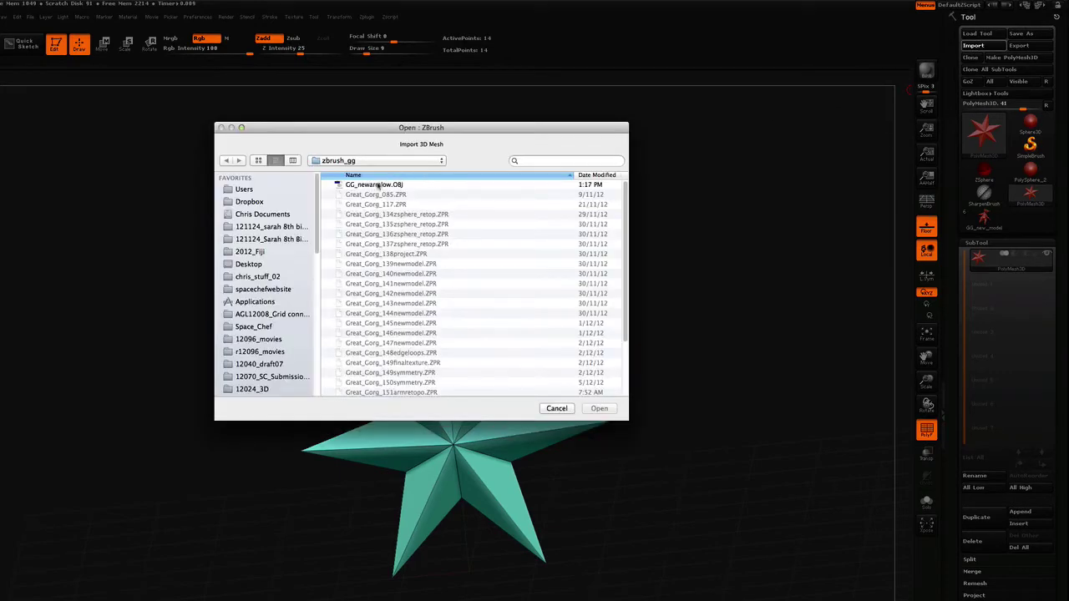
click(377, 184)
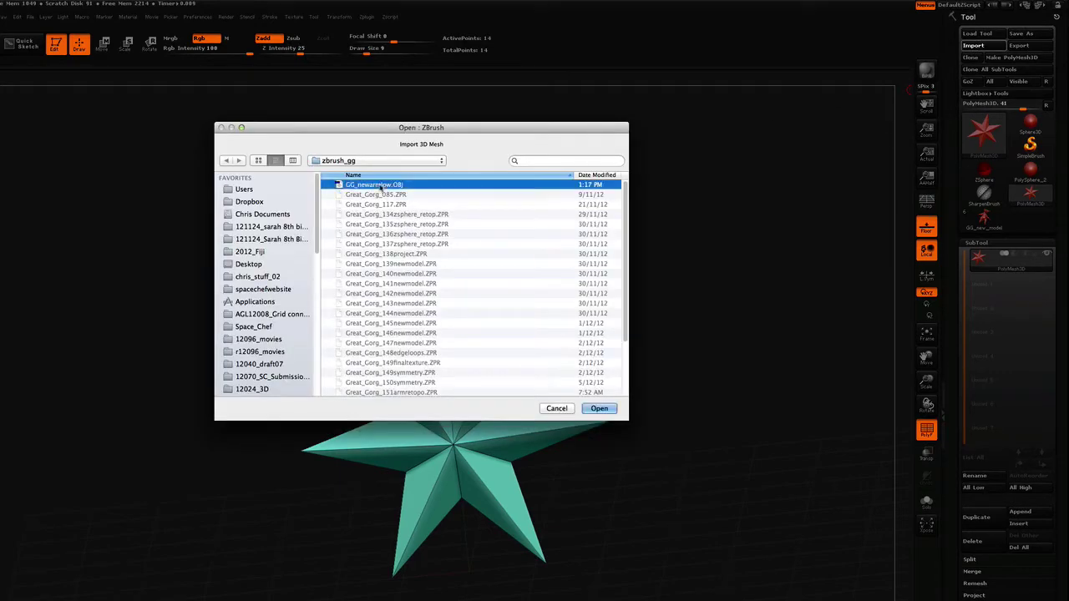
click(599, 409)
drag(626, 518, 877, 370)
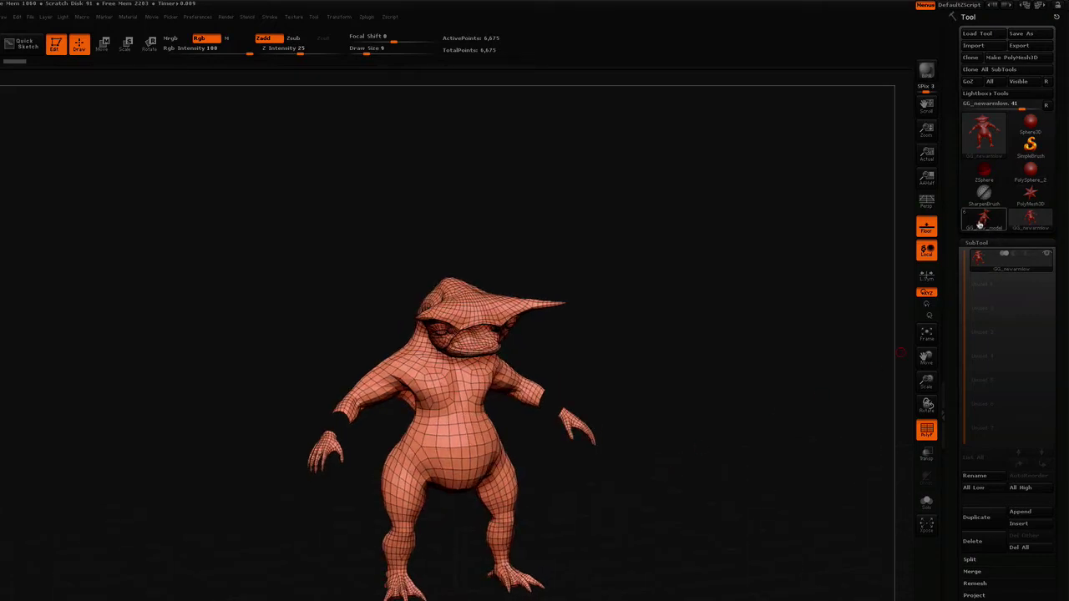
- Compare the imported GG_newarmlow mesh with the GG_new_model tool by alternating between them
click(982, 222)
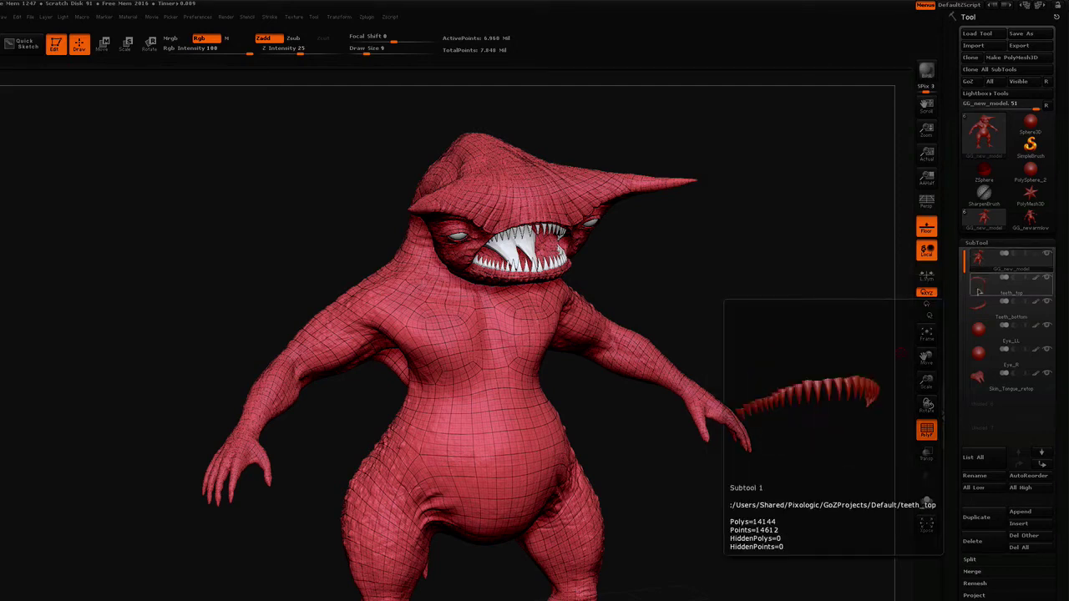
mouse_move(979, 381)
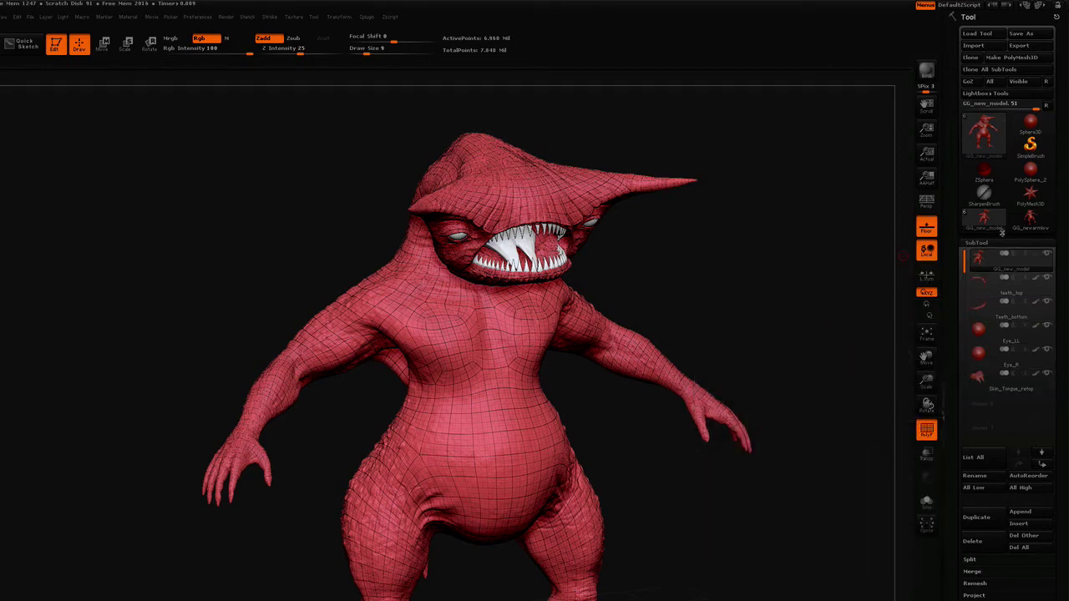
click(1034, 226)
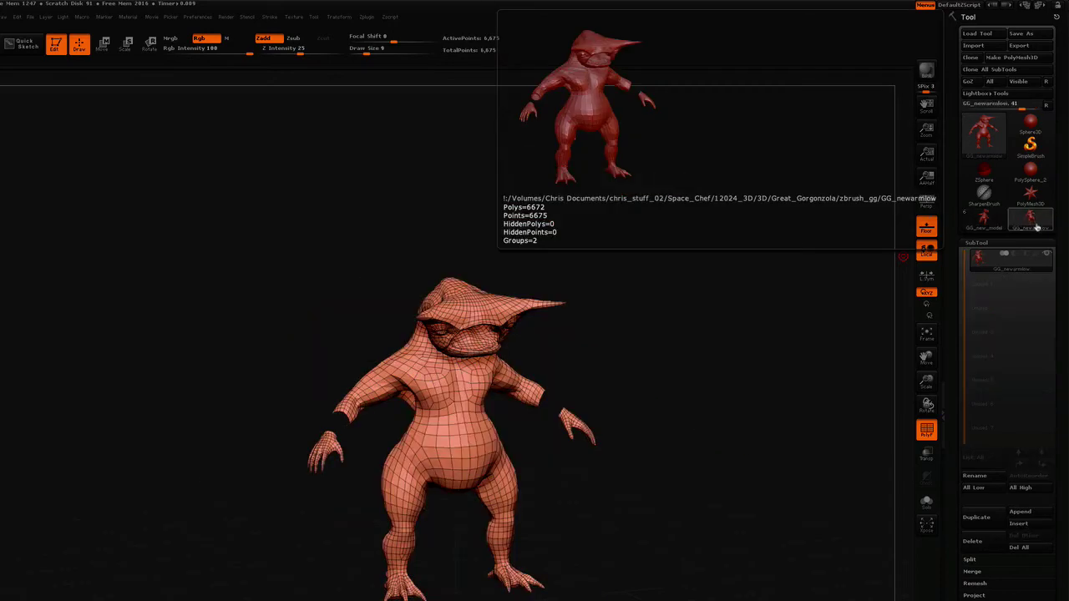
mouse_move(984, 219)
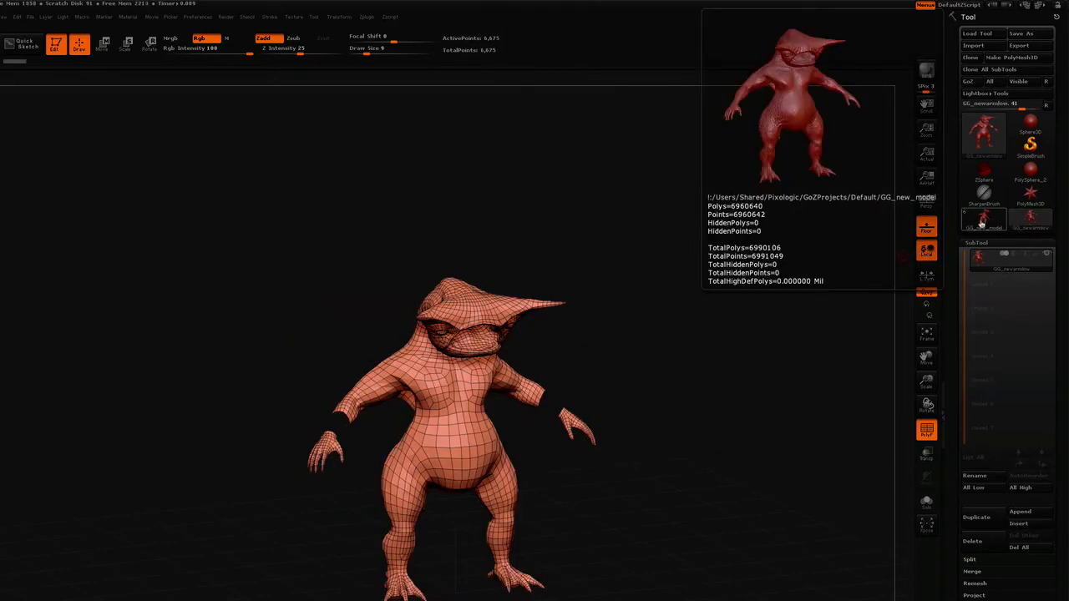
click(983, 221)
click(1029, 221)
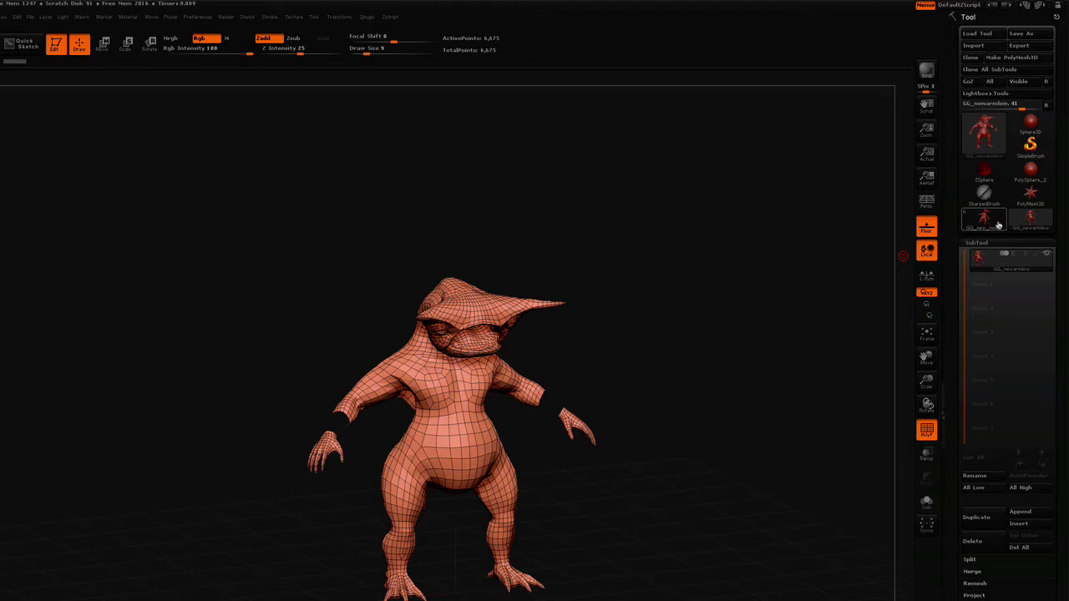
- Make GG_new_model the active tool and append GG_newarmlow to it as a new subtool
click(998, 224)
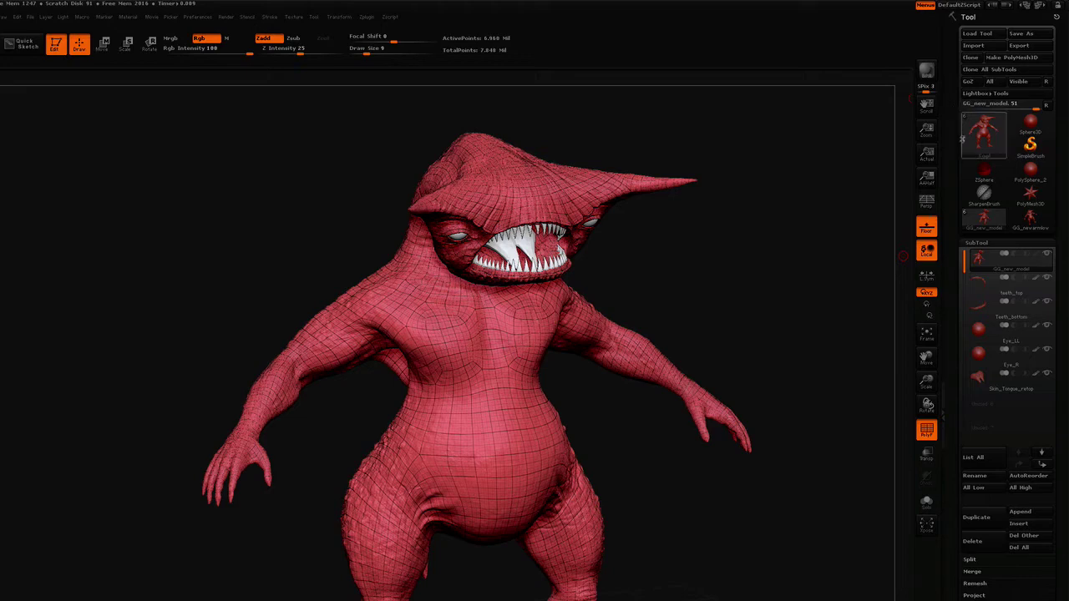
mouse_move(1028, 223)
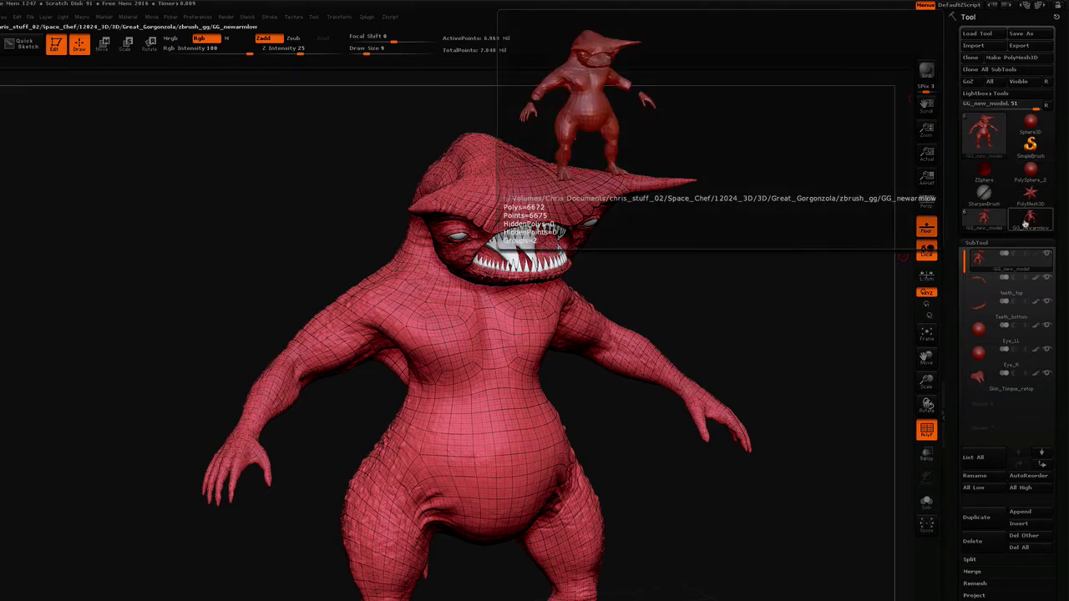
mouse_move(984, 269)
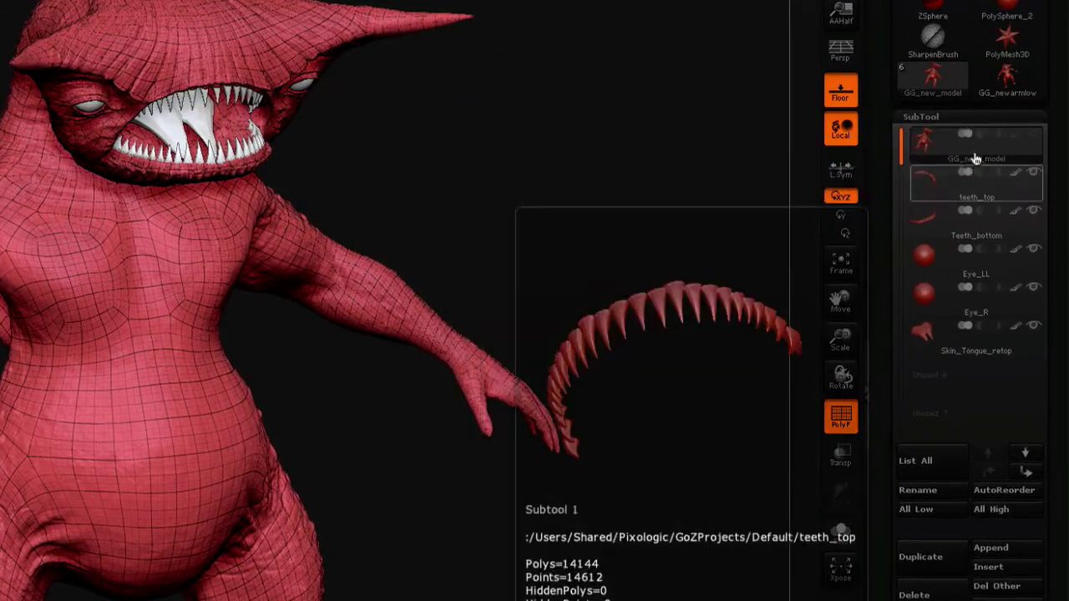
mouse_move(937, 88)
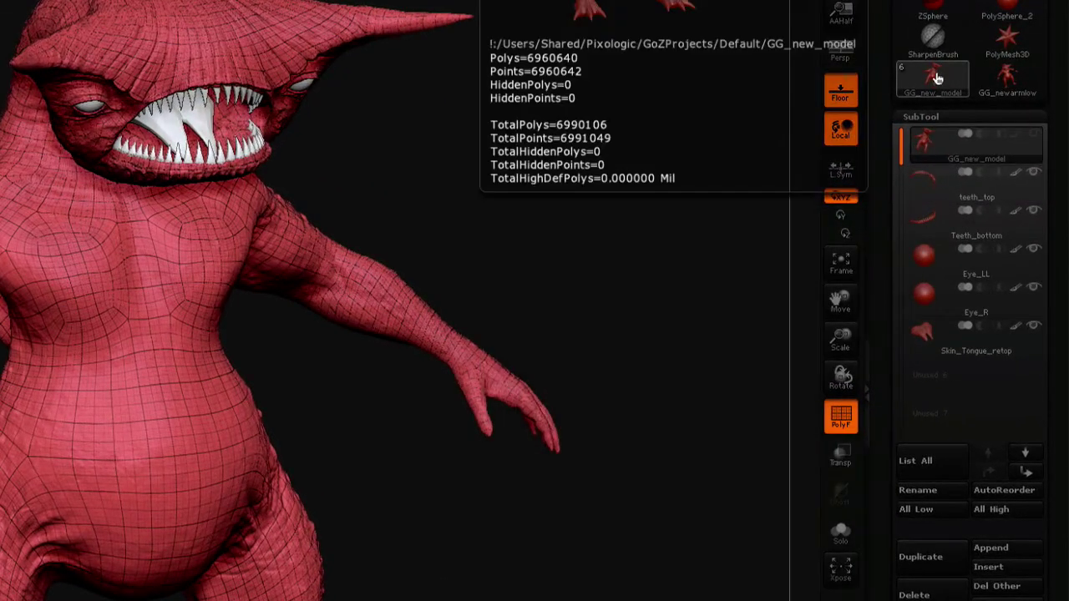
mouse_move(958, 190)
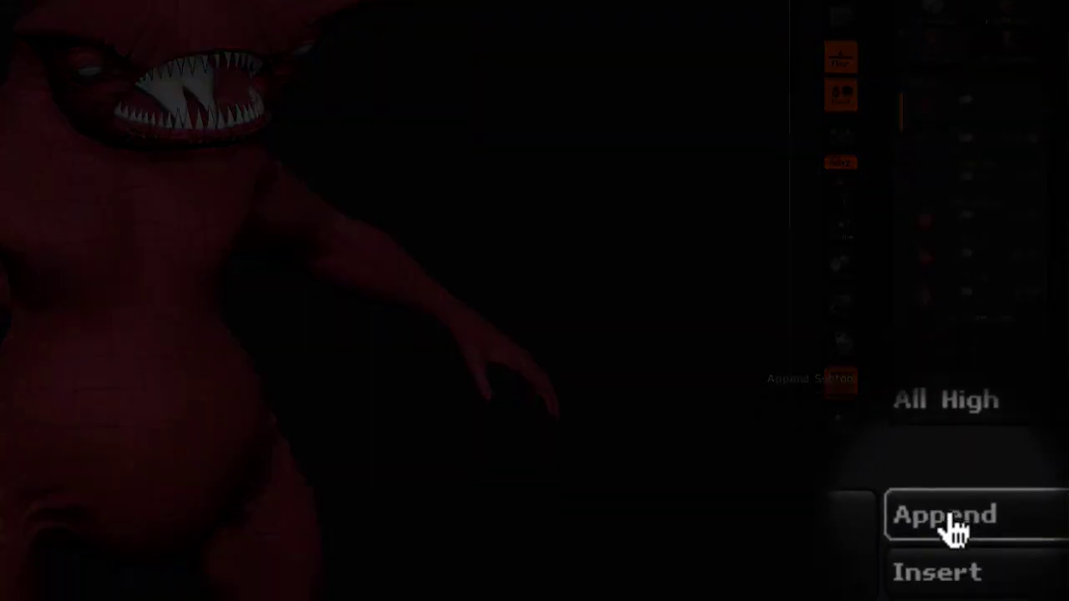
click(984, 413)
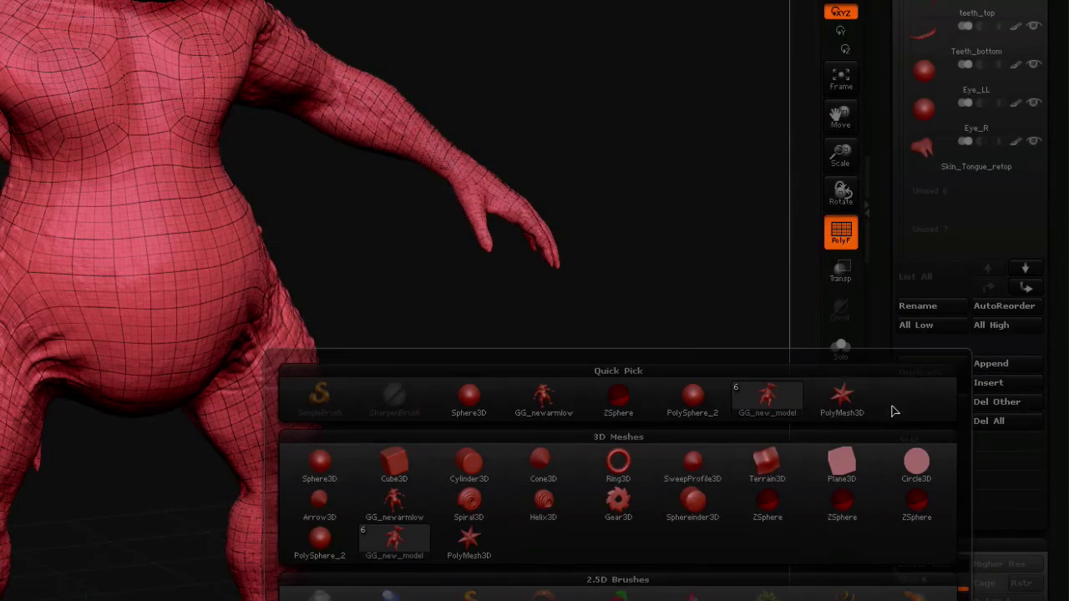
click(539, 401)
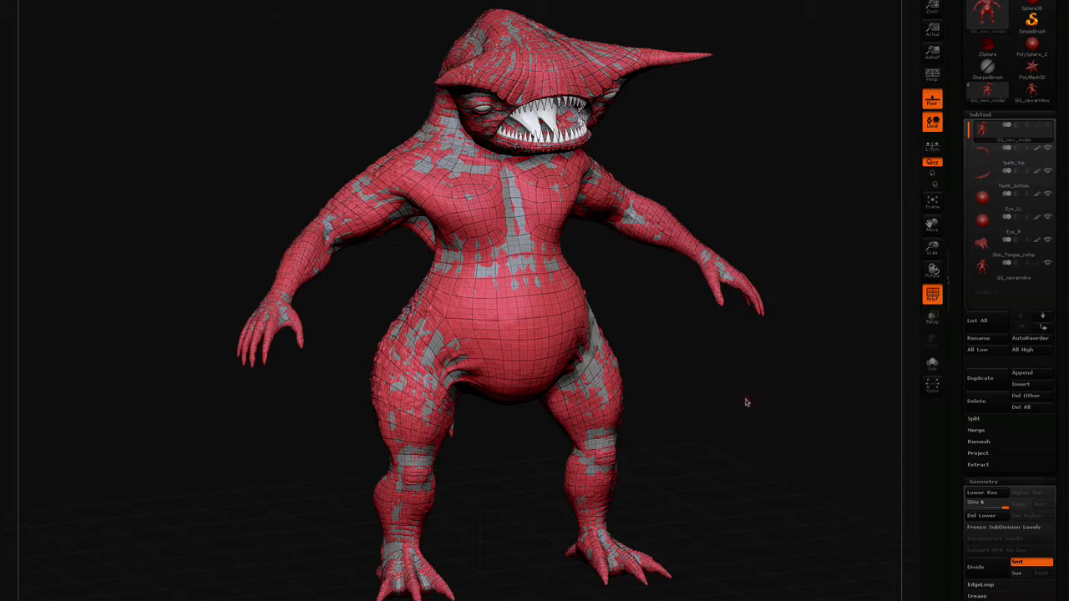
- Compare the GG_new_model and GG_newarmlow subtools, hide GG_newarmlow while the body is active, and make GG_newarmlow the active subtool
click(982, 269)
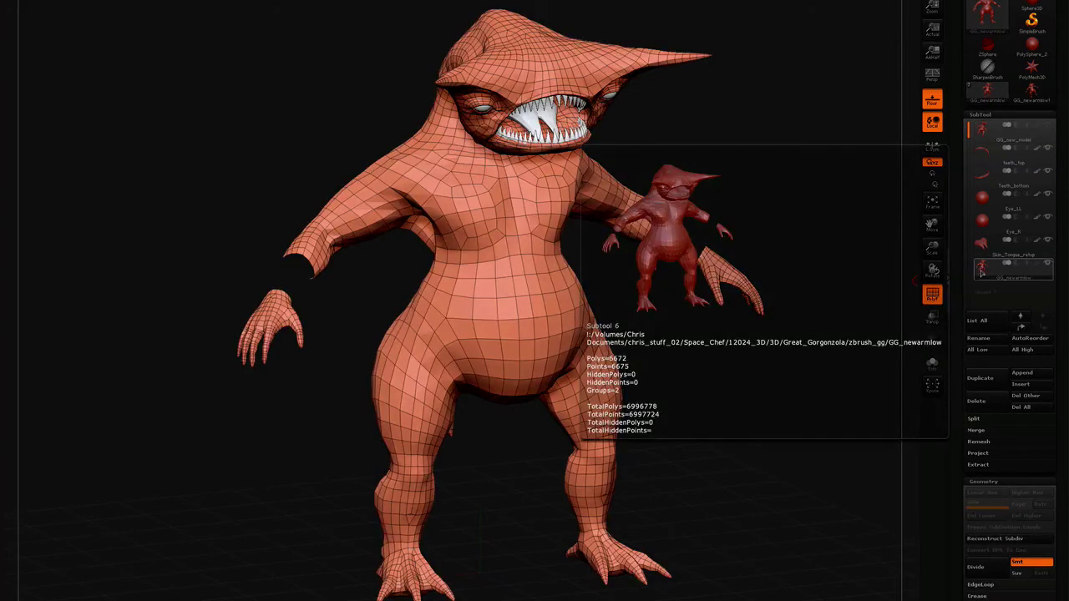
click(983, 131)
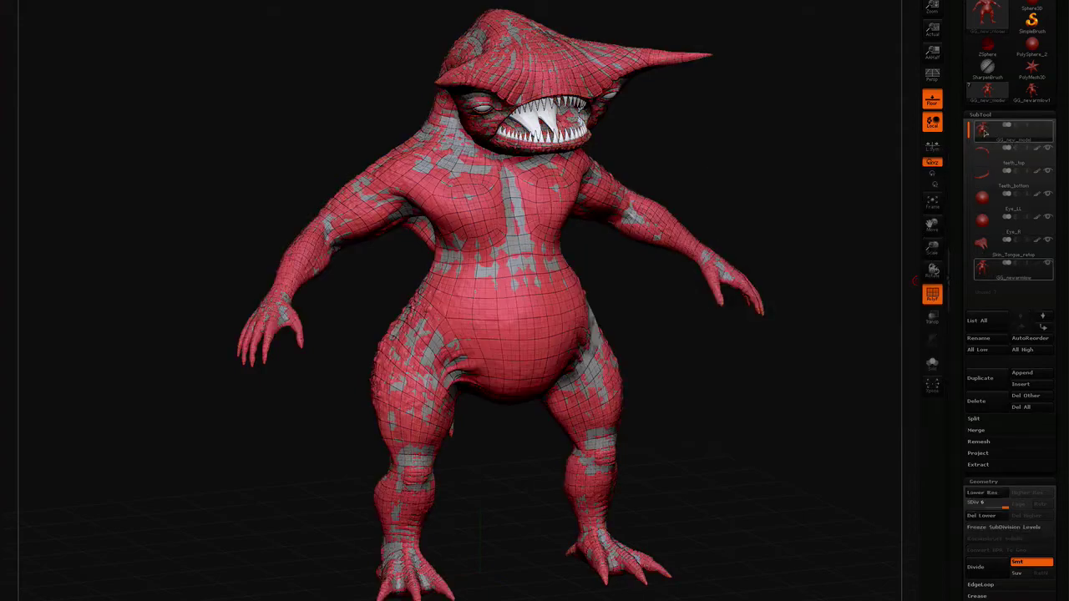
click(1050, 266)
mouse_move(1036, 240)
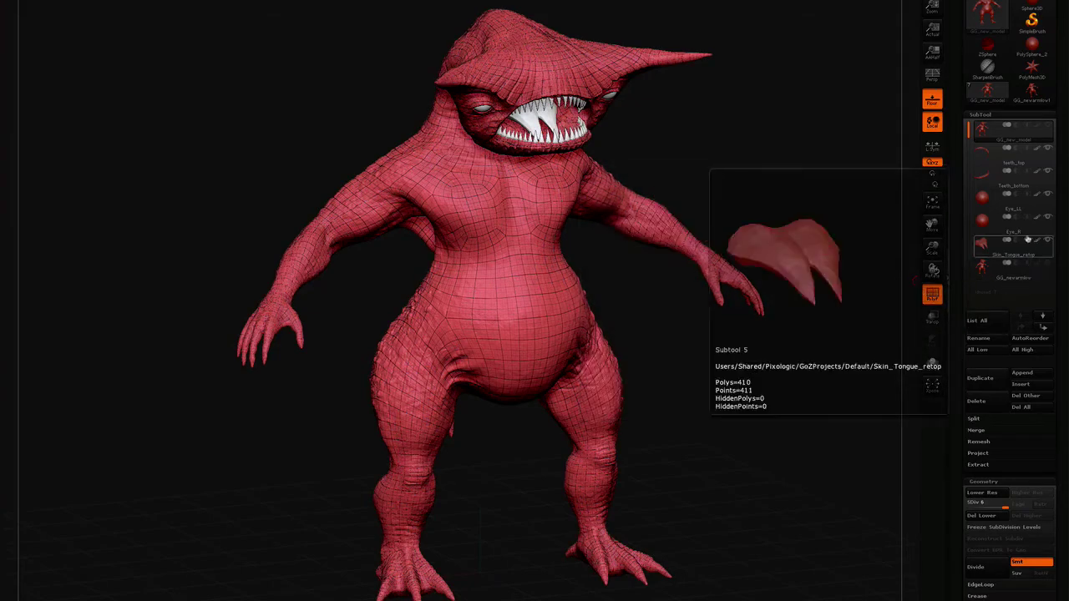
click(983, 267)
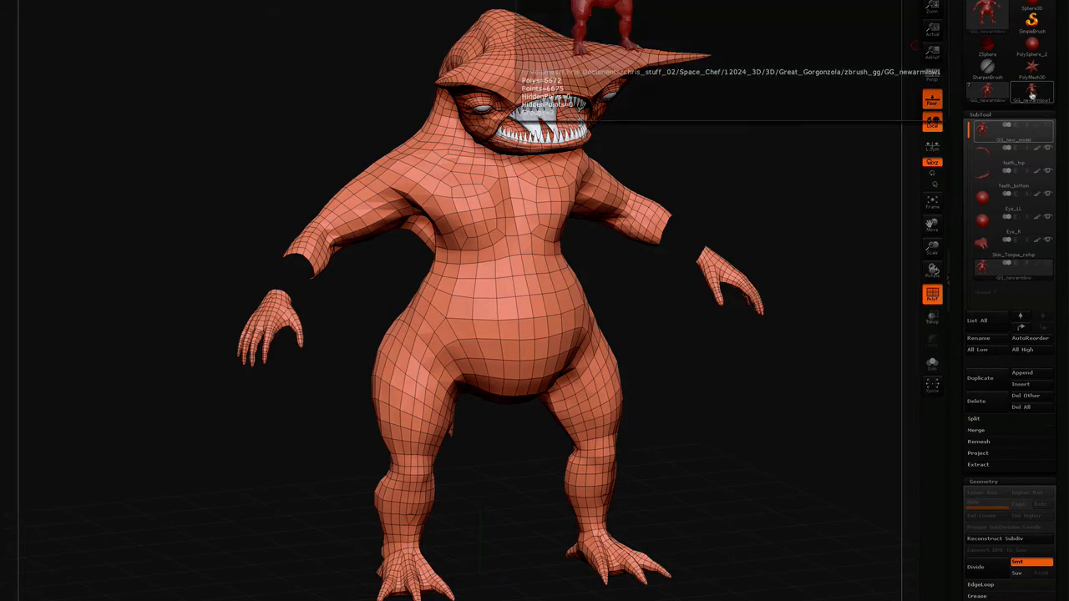
- Delete the leftover standalone imported copy of the GG_newarmlow mesh, keeping the creature tool that contains all the subtools
click(1031, 97)
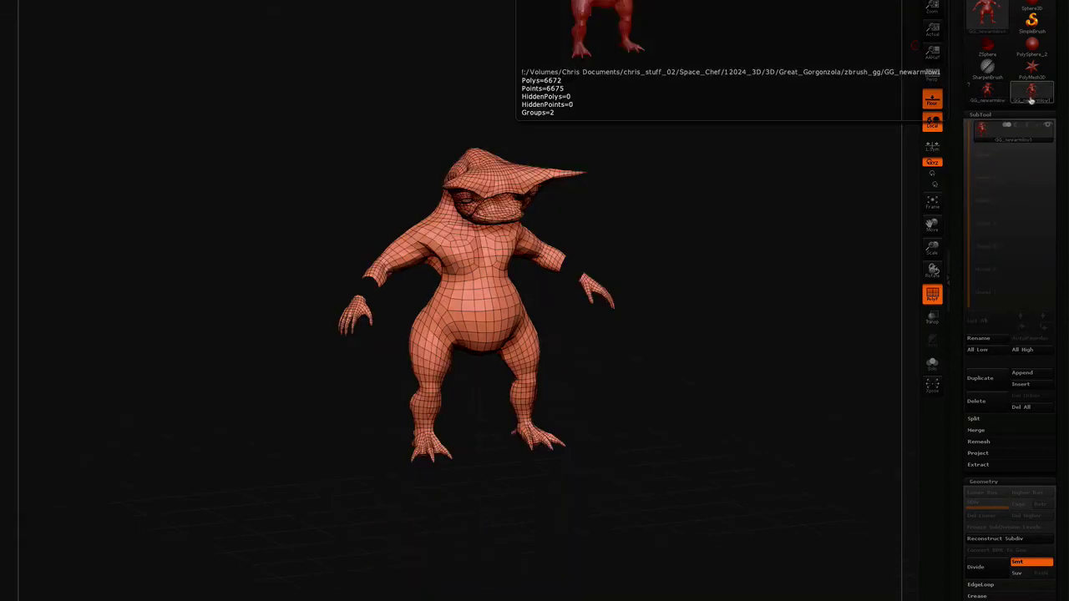
click(977, 402)
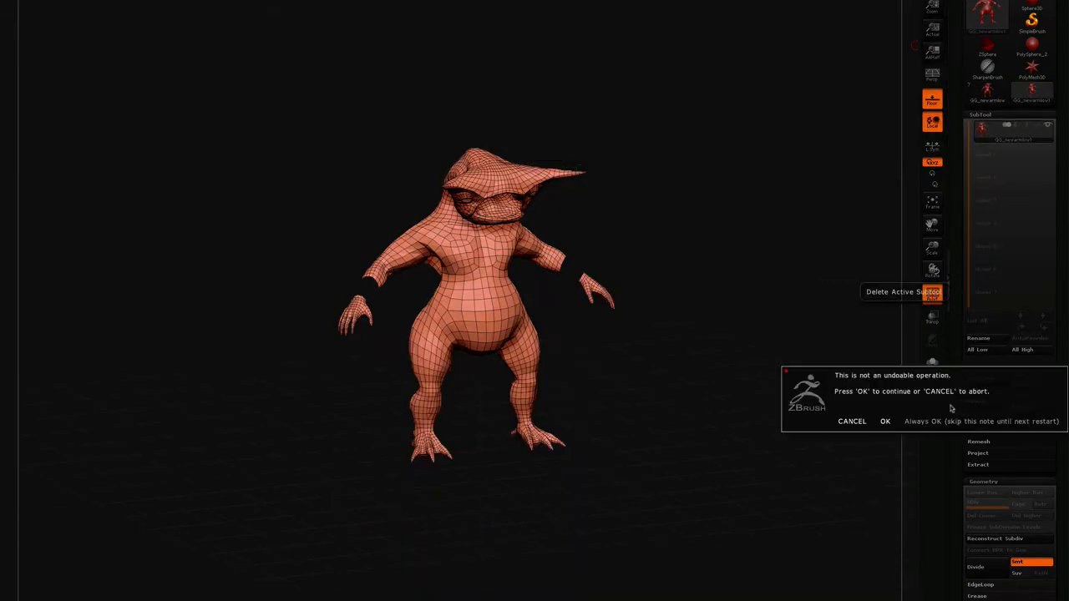
click(885, 422)
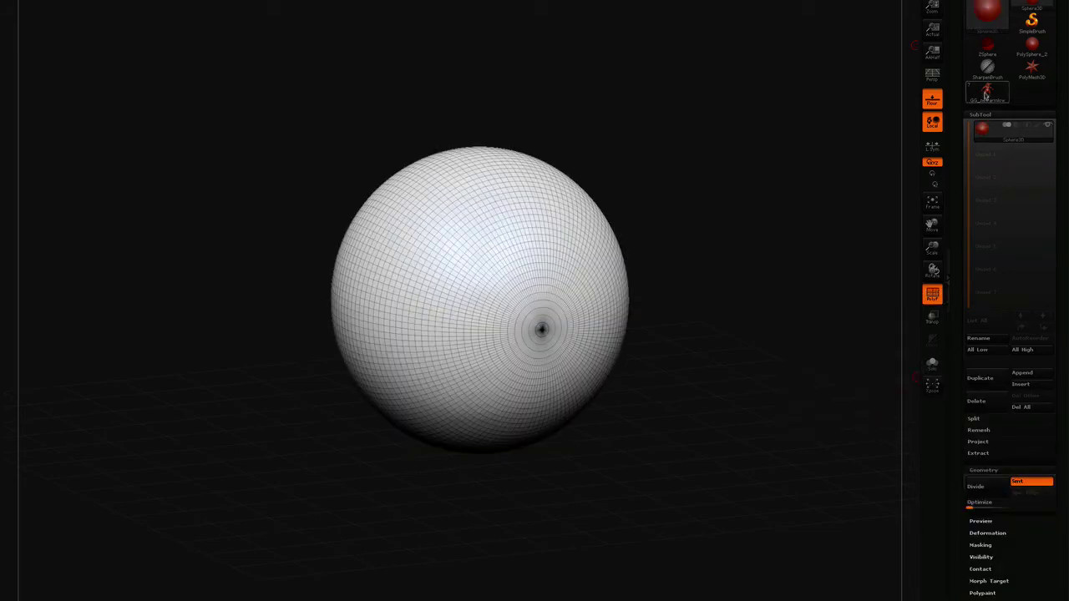
- Clone the GG_newarmlow and GG_new_model subtools of the full creature tool into separate standalone tools
click(987, 93)
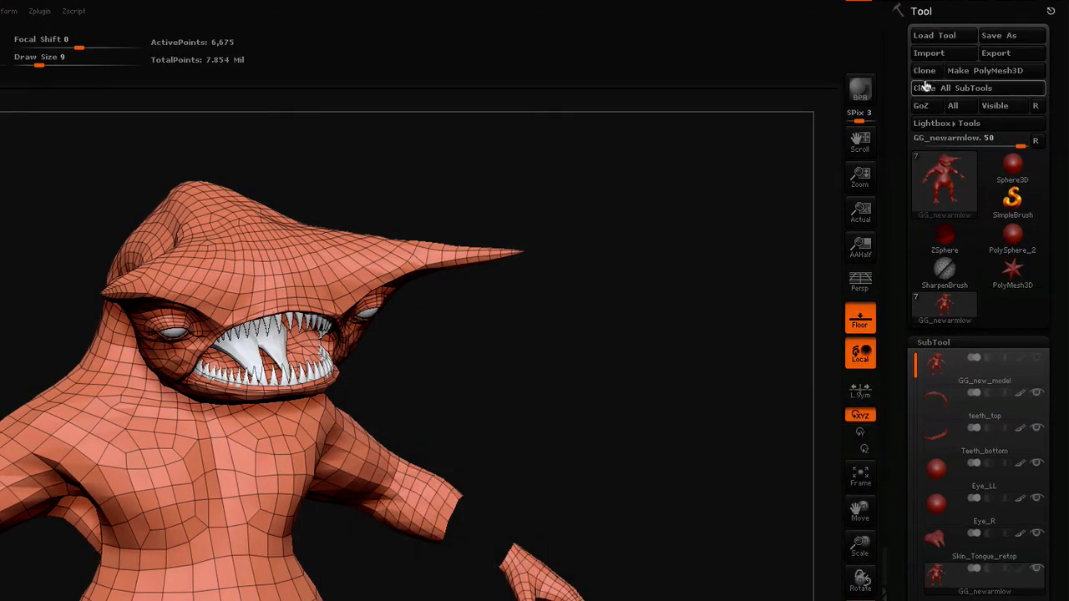
click(926, 72)
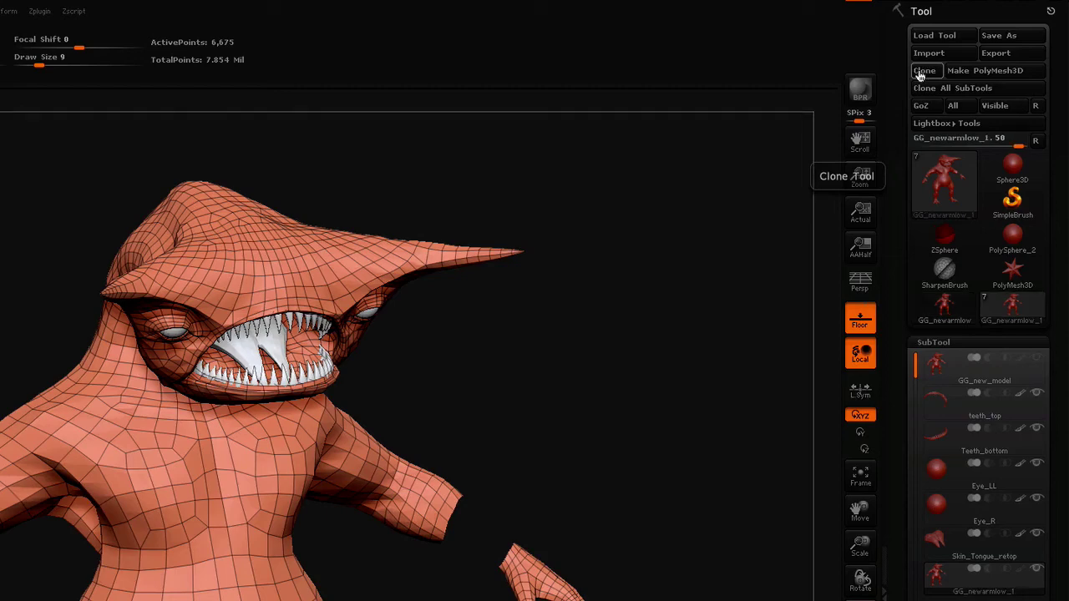
click(935, 374)
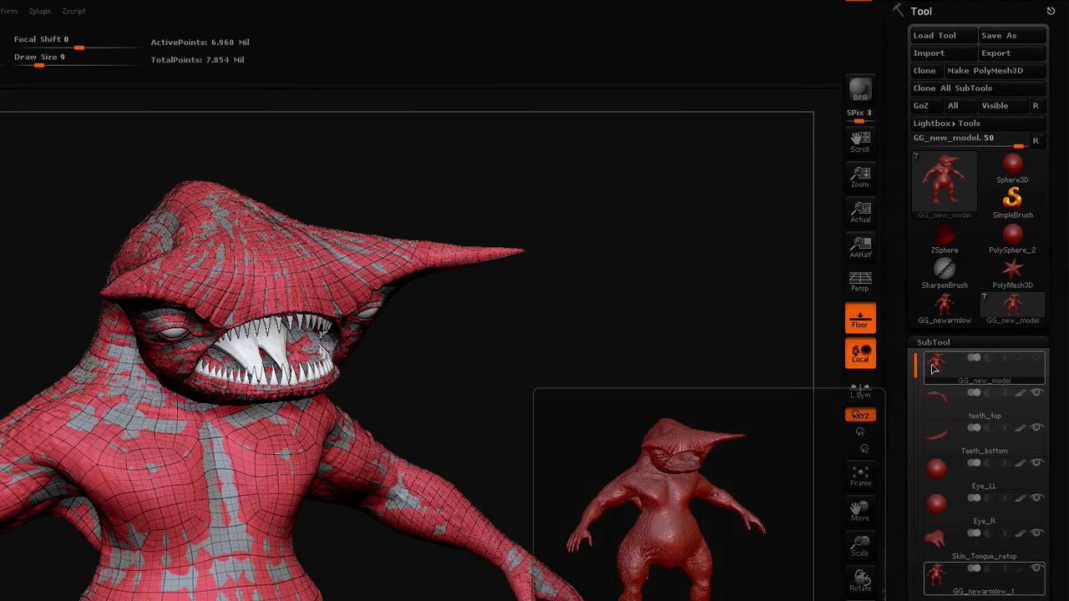
click(923, 72)
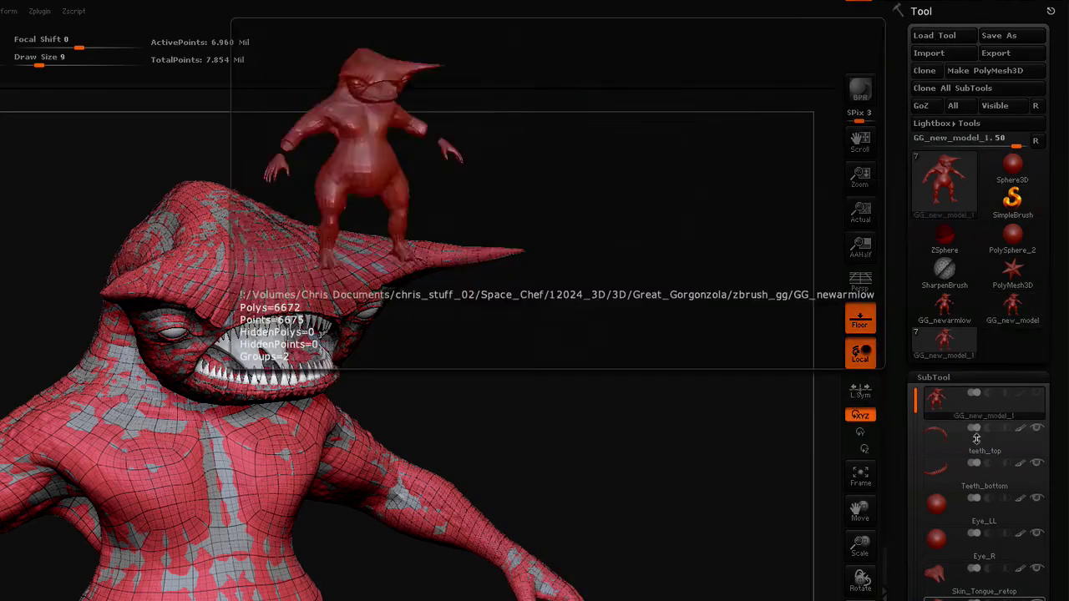
- Compare the cloned GG_newarmlow and GG_new_model tools by alternating between them, and leave GG_newarmlow as the active tool
click(942, 344)
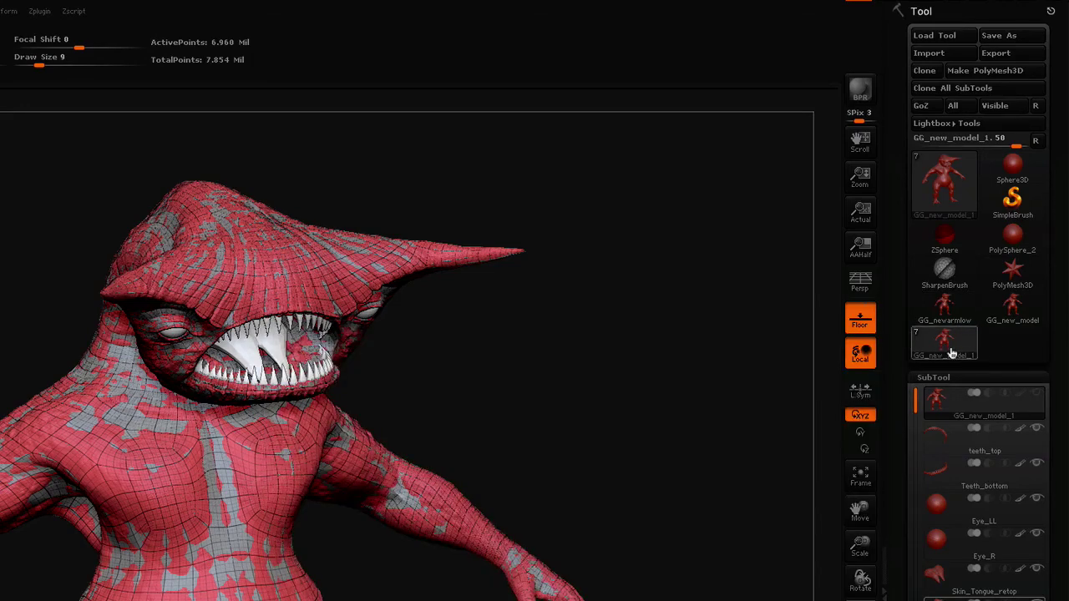
mouse_move(952, 353)
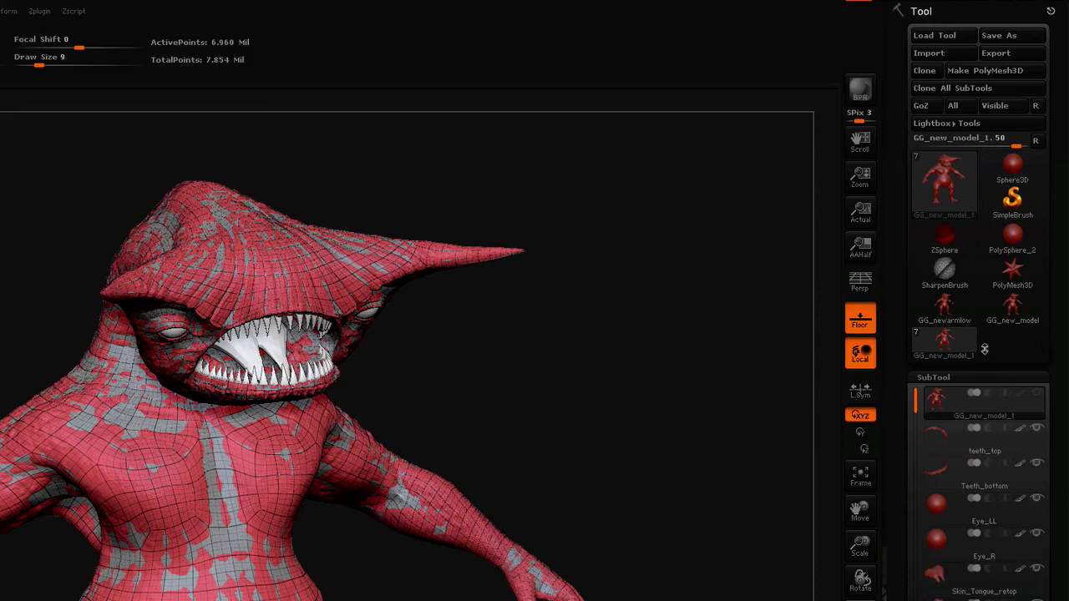
click(944, 308)
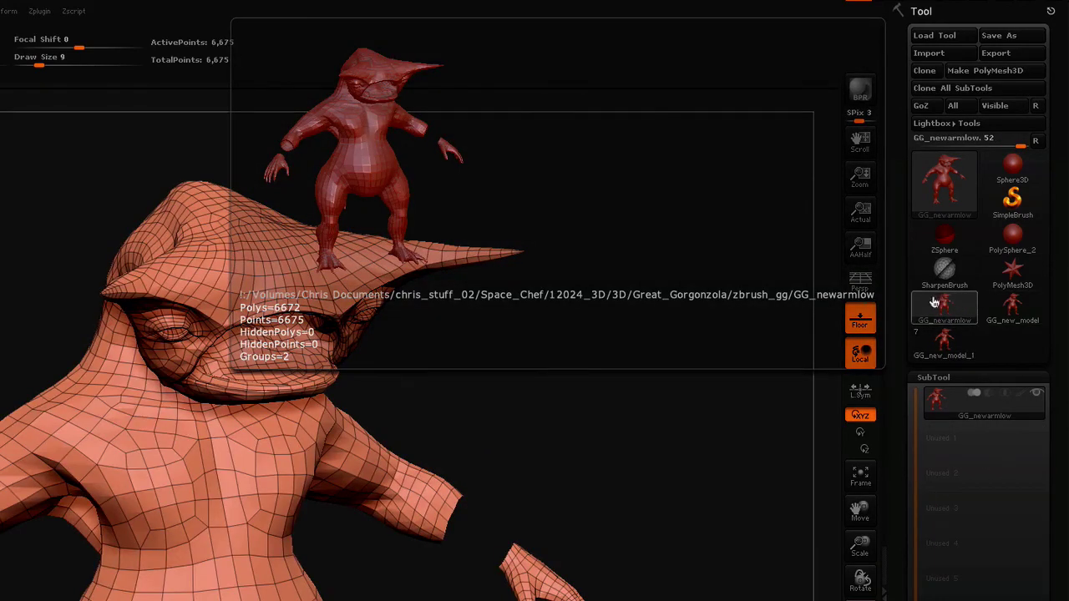
click(1013, 309)
mouse_move(1013, 311)
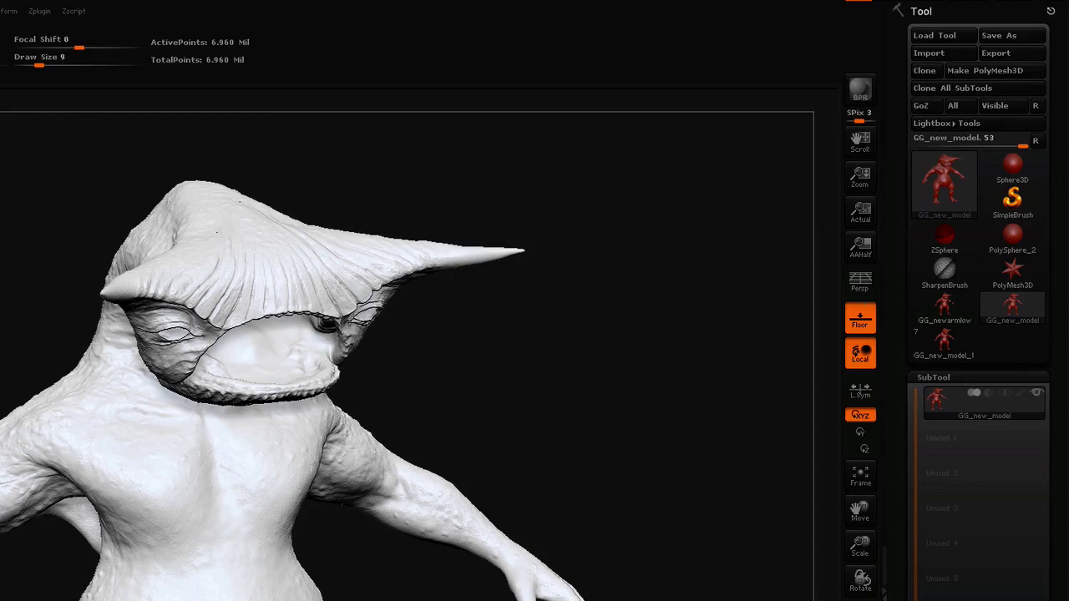
click(938, 315)
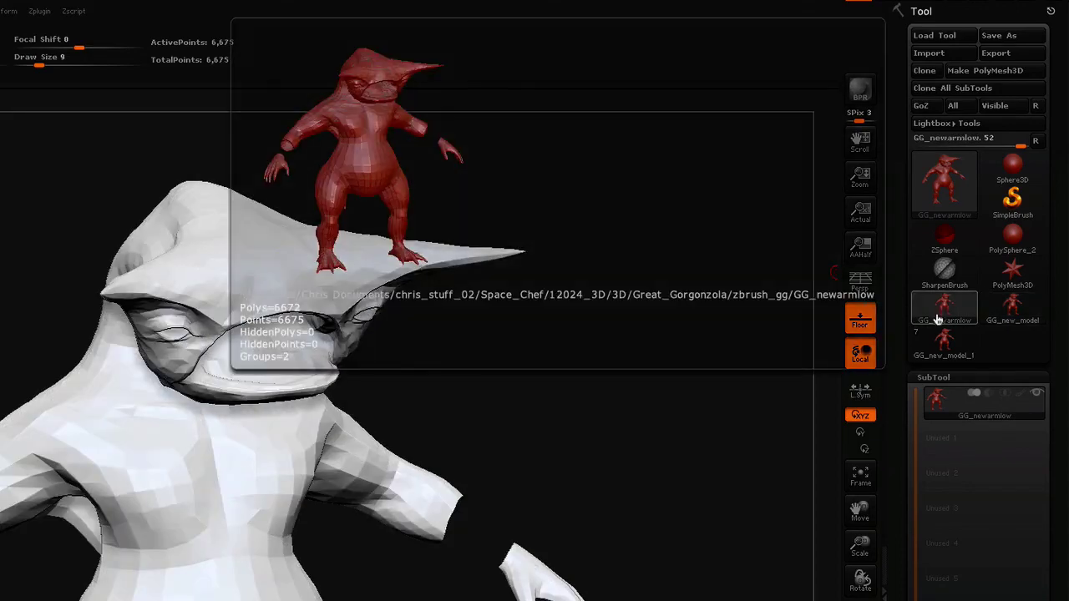